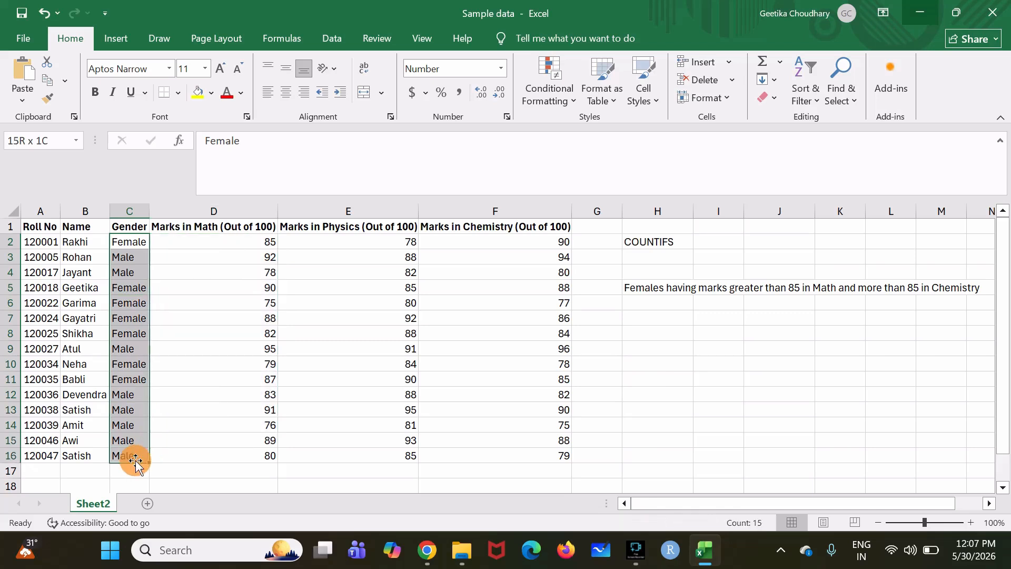
{"action": "left_click", "coordinate": [223, 230]}
{"action": "left_click_drag", "start_coordinate": [223, 230], "coordinate": [509, 441]}
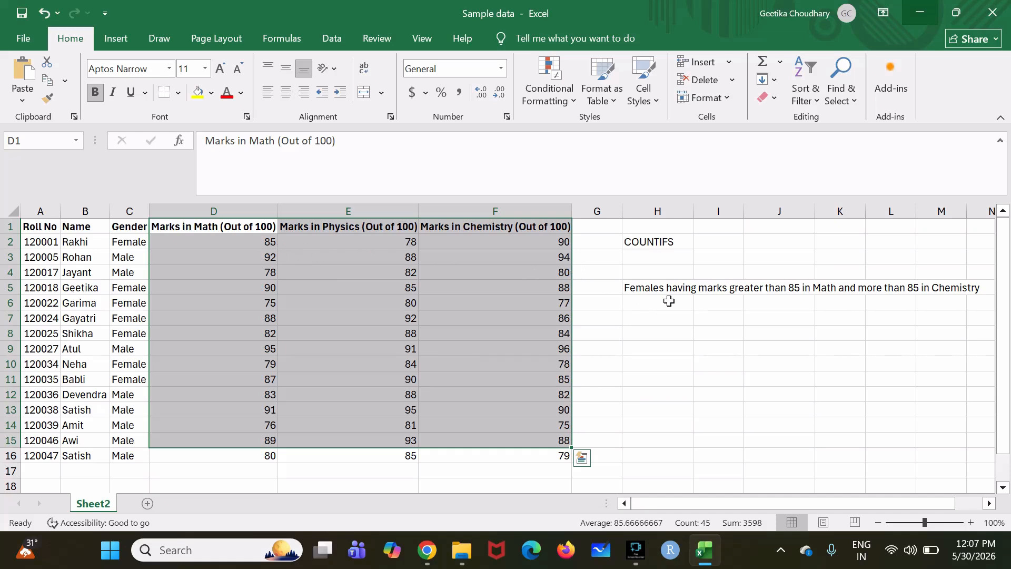
{"action": "left_click", "coordinate": [668, 269]}
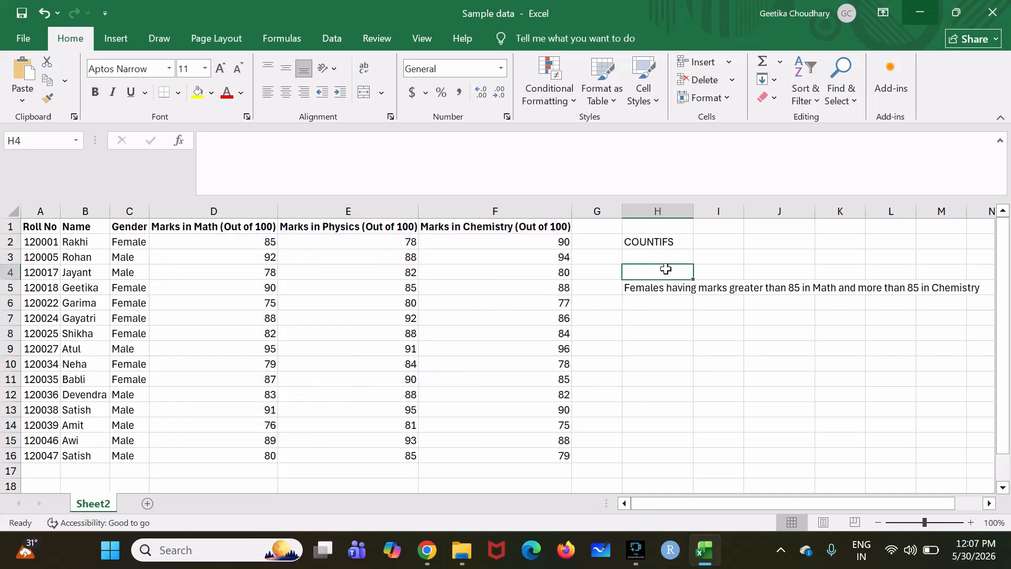
- Start a COUNTIFS formula in H8 with the gender range C2:C16 and the criterion "Female"
{"action": "left_click", "coordinate": [640, 332]}
{"action": "type", "text": "="}
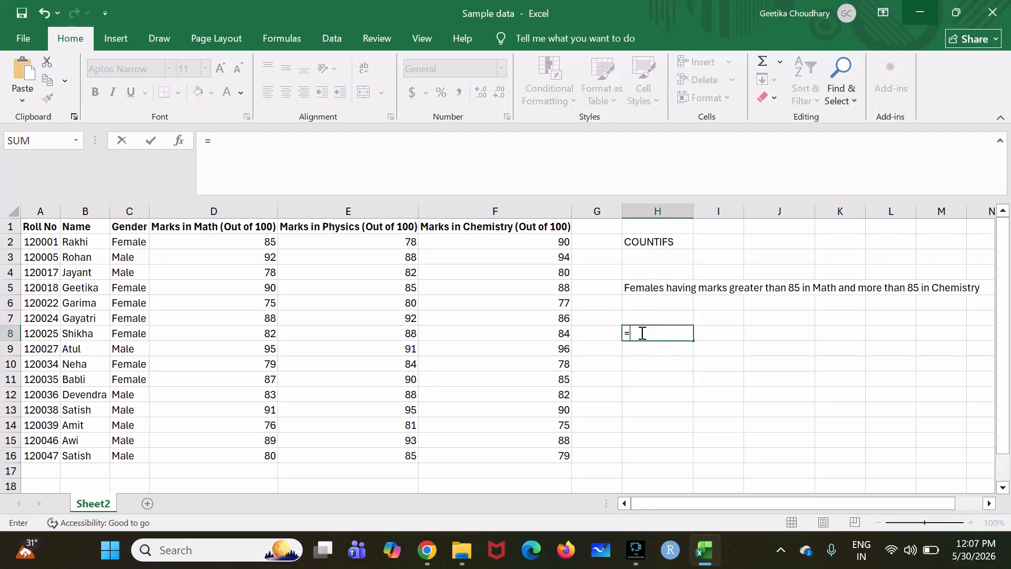
{"action": "type", "text": "counti"}
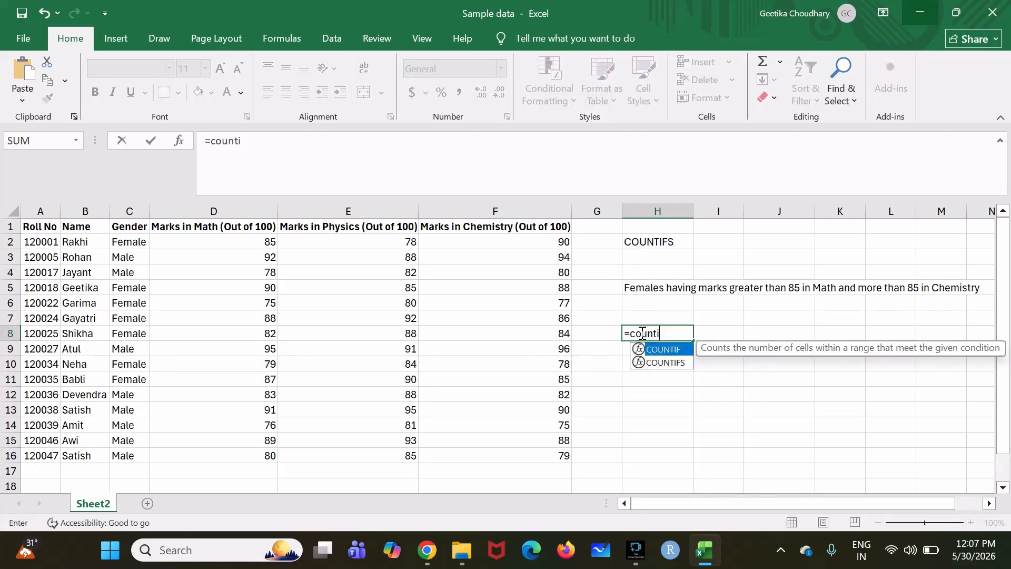
{"action": "type", "text": "fs"}
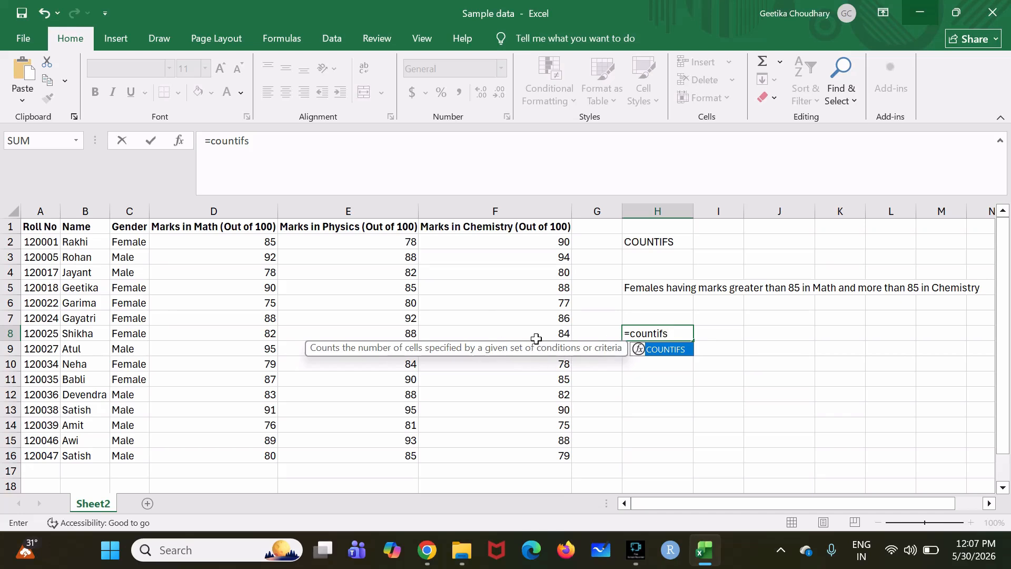
{"action": "key", "text": "BackSpace"}
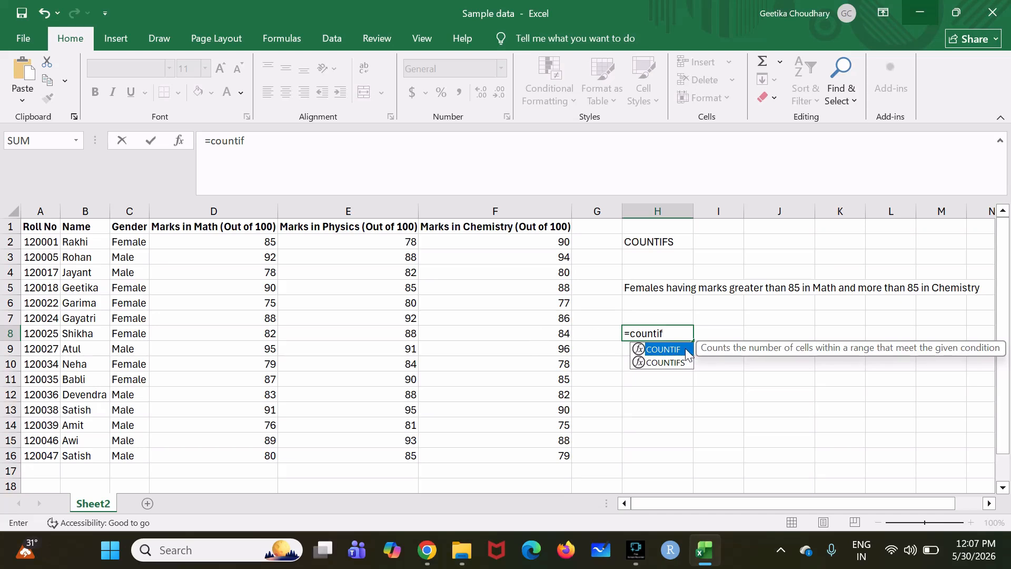
{"action": "type", "text": "s"}
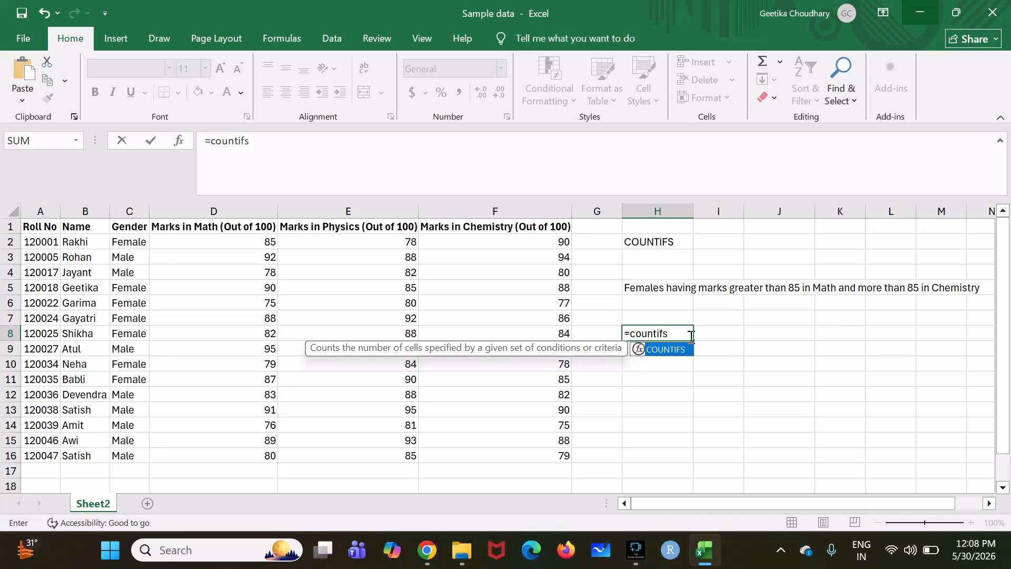
{"action": "type", "text": "("}
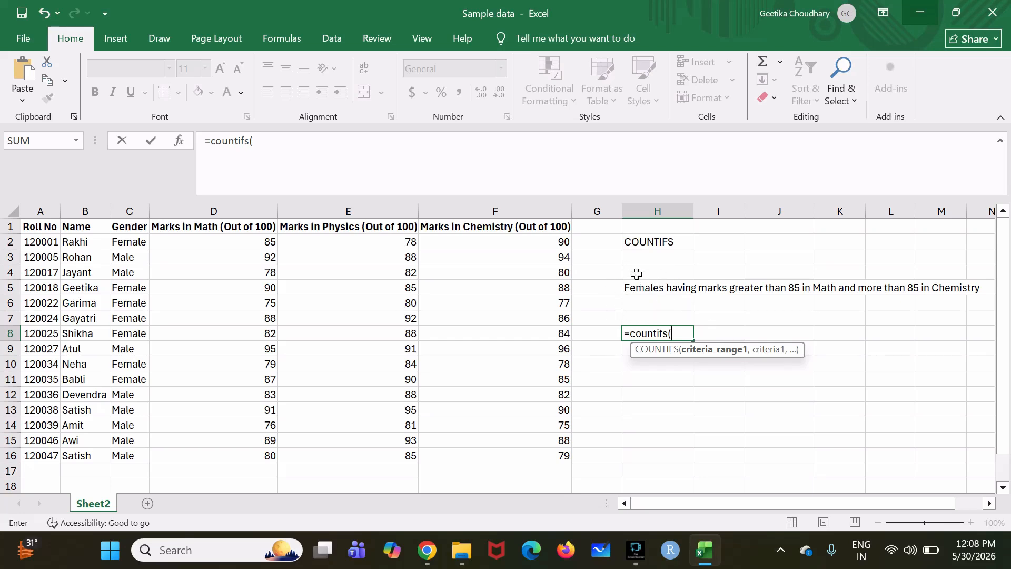
{"action": "left_click_drag", "start_coordinate": [129, 243], "coordinate": [129, 463]}
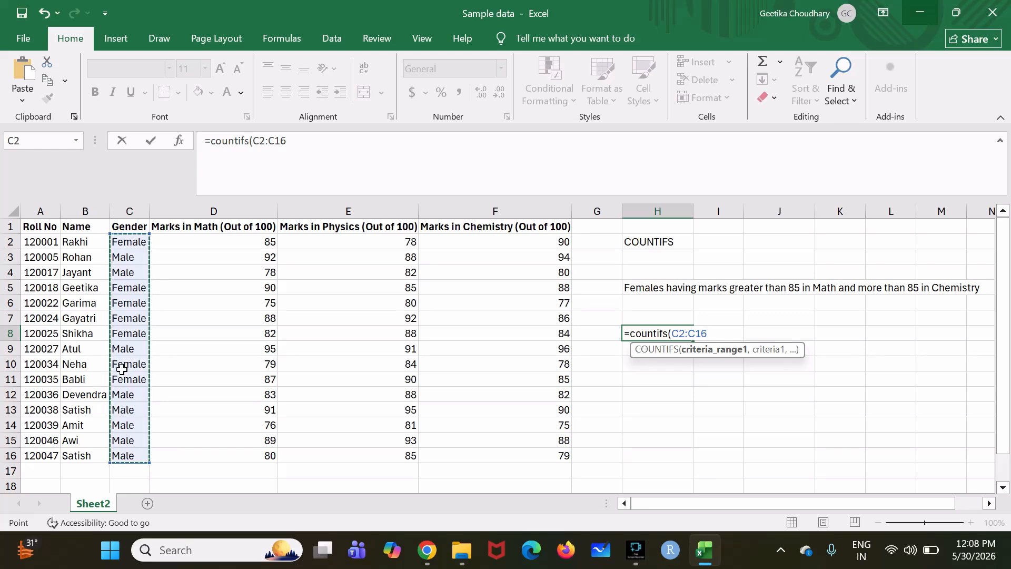
{"action": "type", "text": ","}
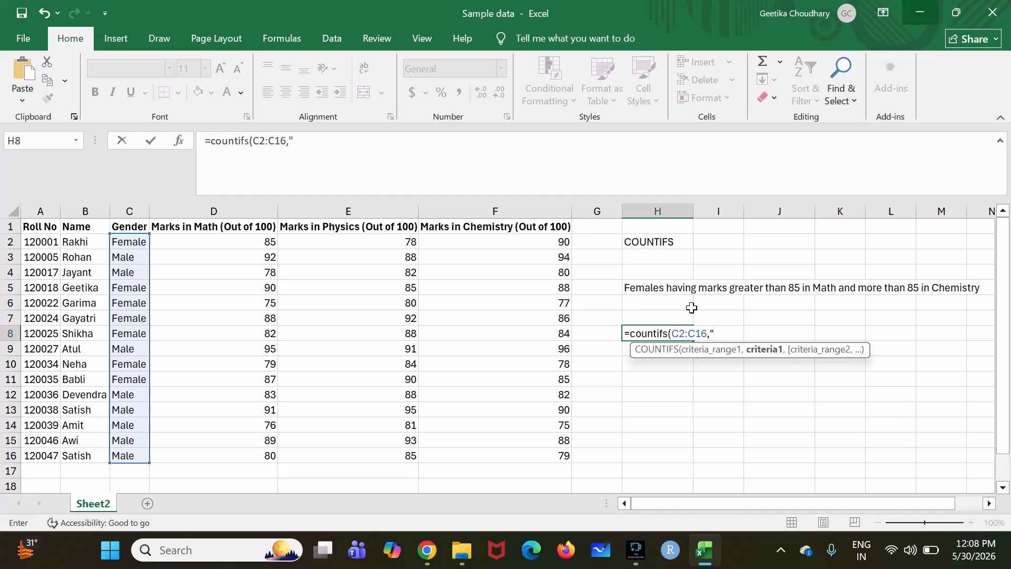
{"action": "type", "text": "\"Female\","}
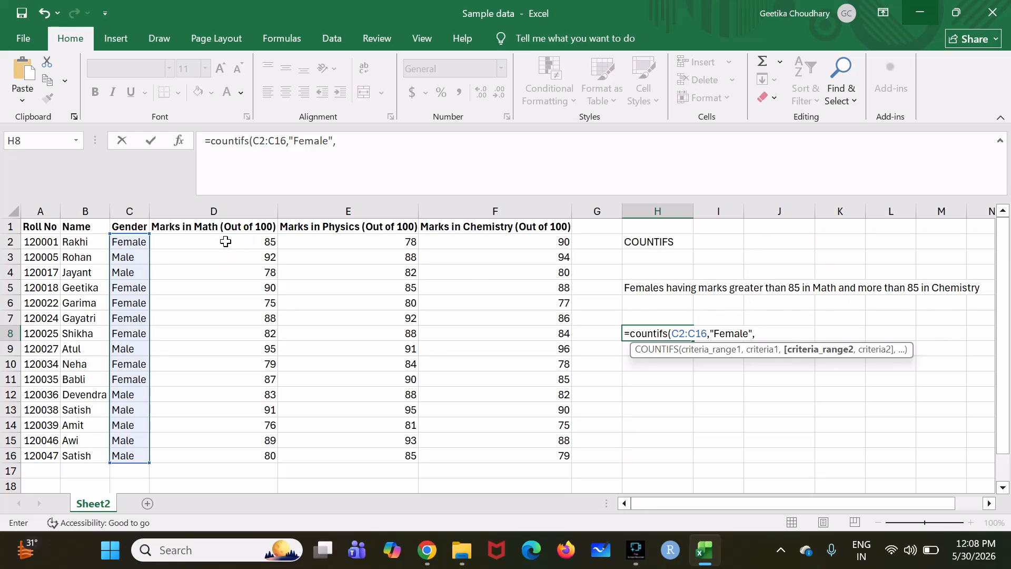
- Complete the COUNTIFS formula in H8 with Math range D2:D16 and Chemistry range F2:F16, each with the criterion ">85"
{"action": "left_click_drag", "start_coordinate": [226, 241], "coordinate": [222, 454]}
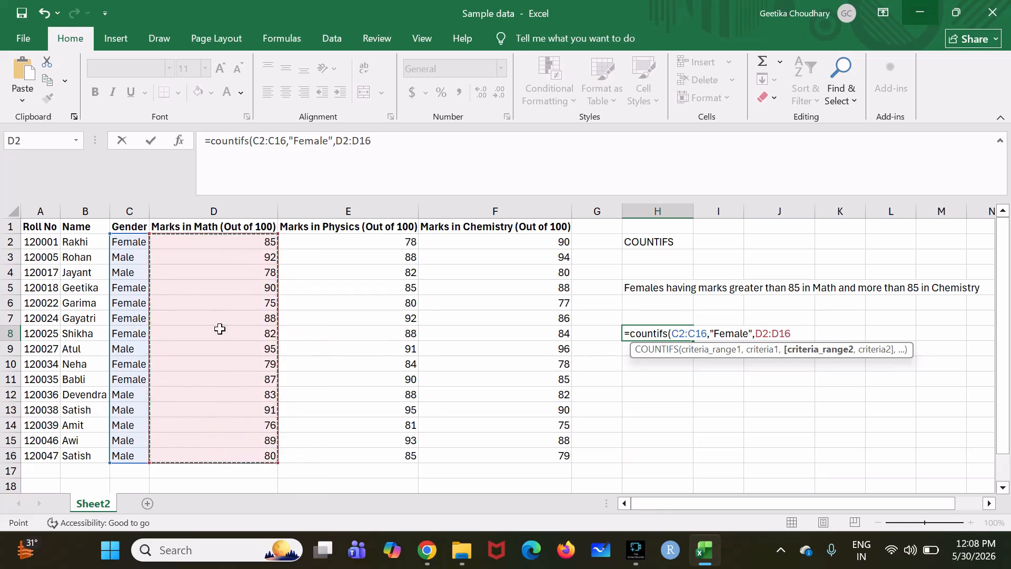
{"action": "type", "text": ",\">85"}
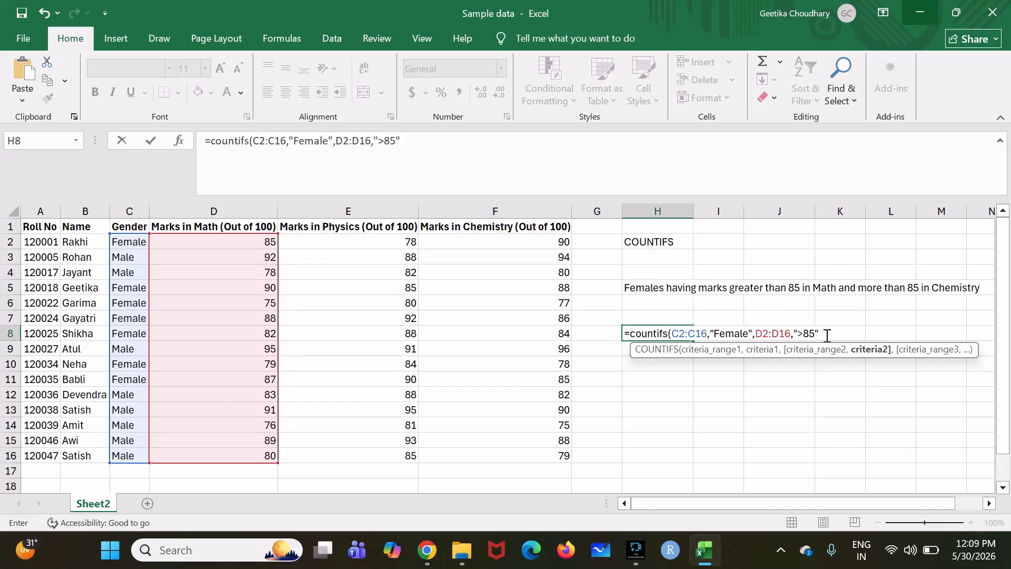
{"action": "type", "text": ","}
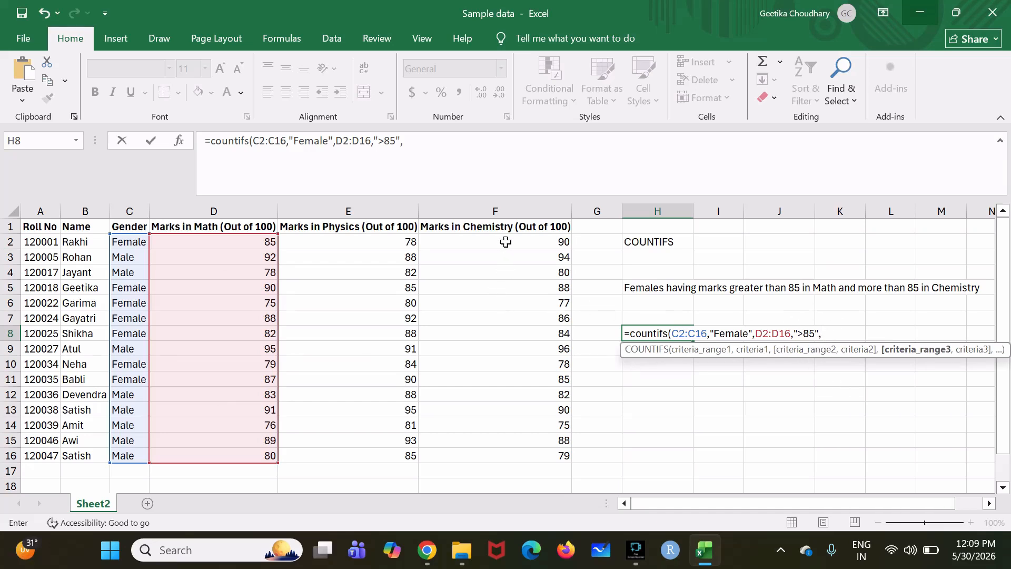
{"action": "left_click_drag", "start_coordinate": [505, 242], "coordinate": [564, 450]}
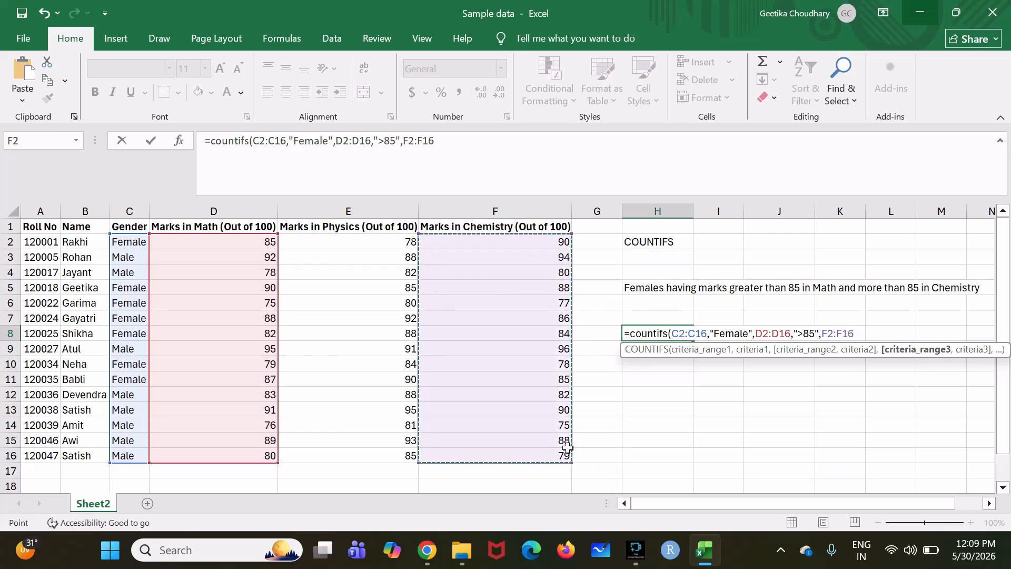
{"action": "type", "text": ">85\""}
{"action": "type", "text": ",\">85\""}
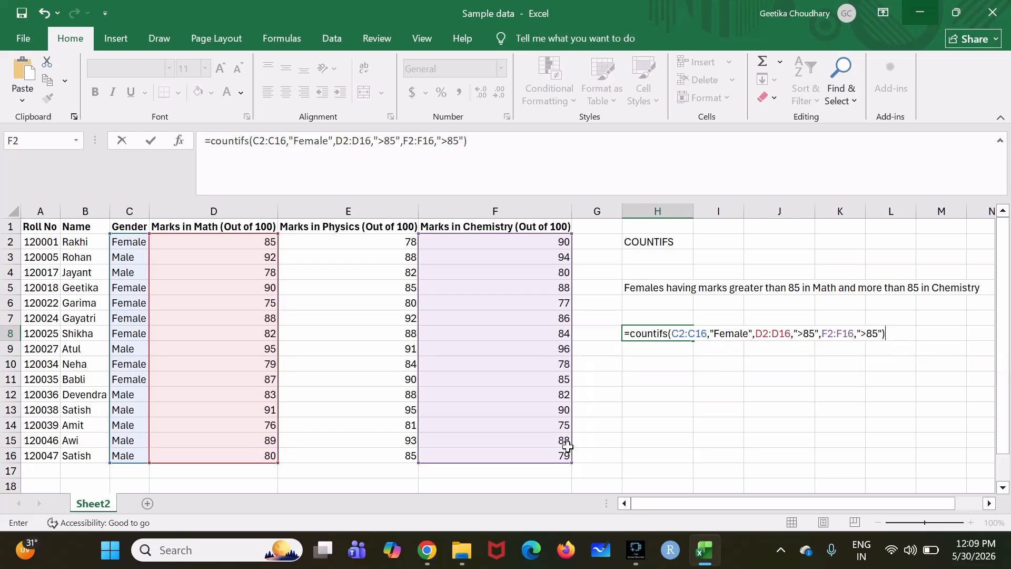
{"action": "key", "text": "Return"}
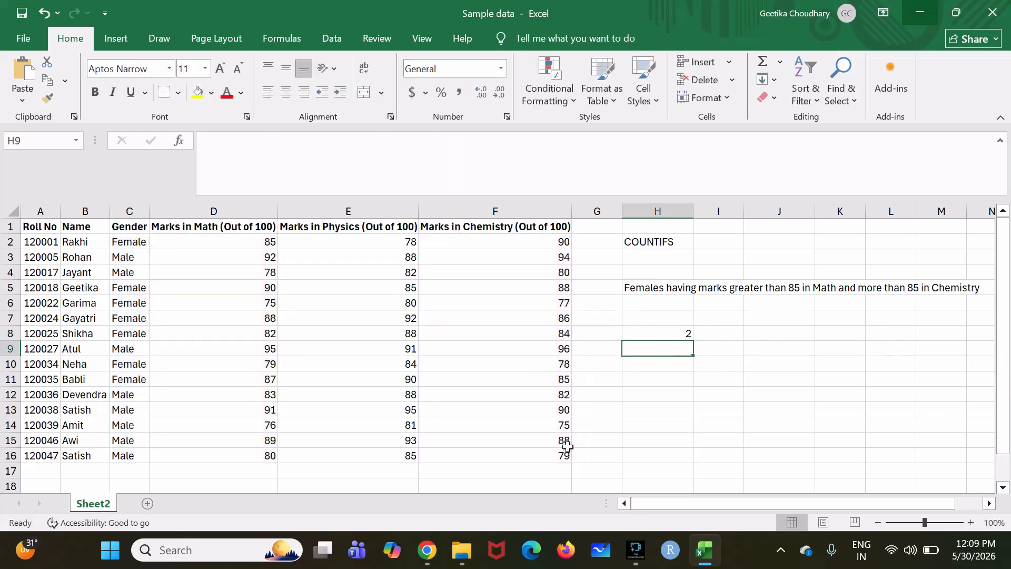
- Review the COUNTIFS formula in H8 against the condition written in H5
{"action": "left_click", "coordinate": [665, 333]}
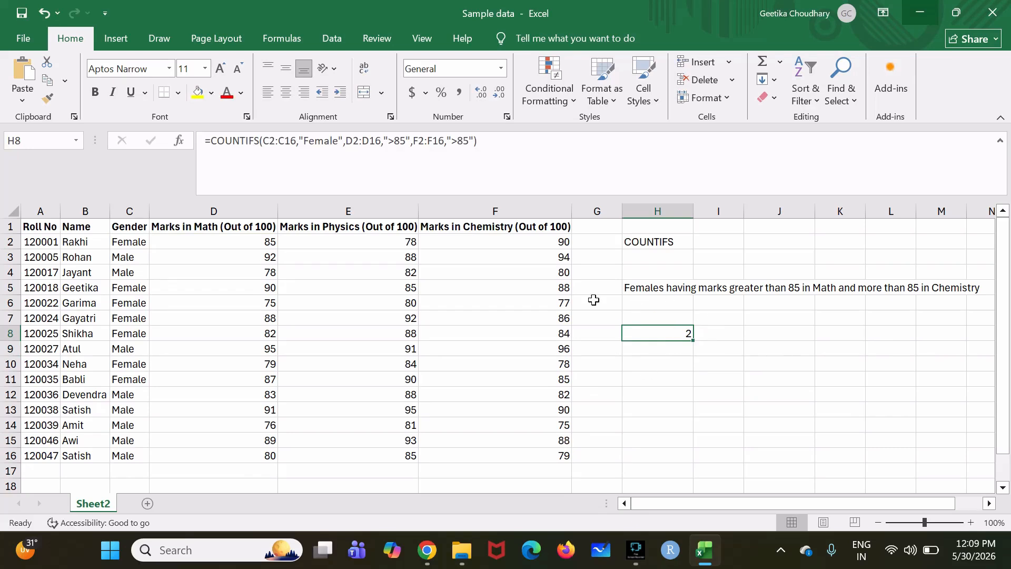
{"action": "double_click", "coordinate": [660, 334]}
{"action": "key", "text": "Return"}
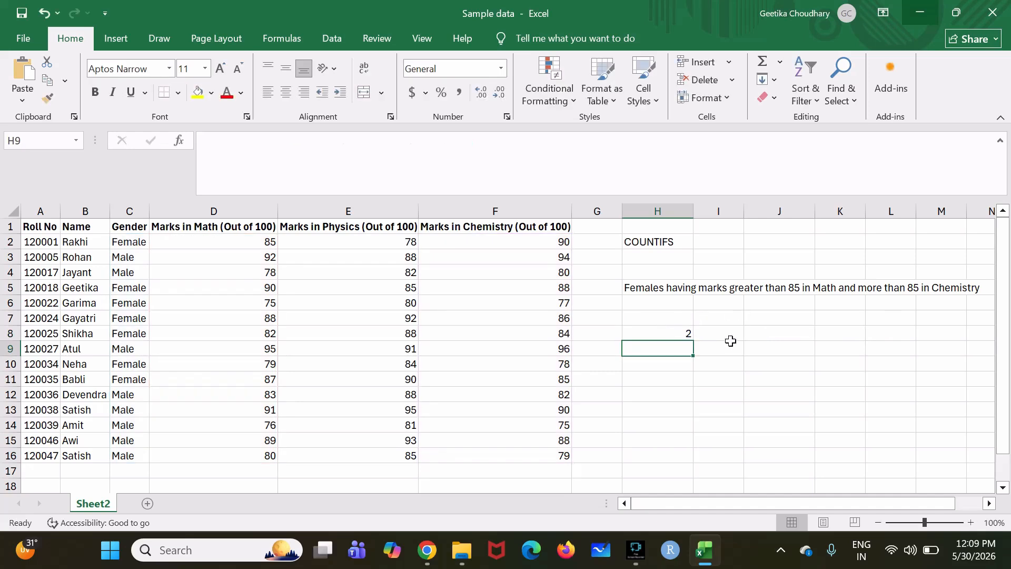
{"action": "left_click", "coordinate": [649, 329]}
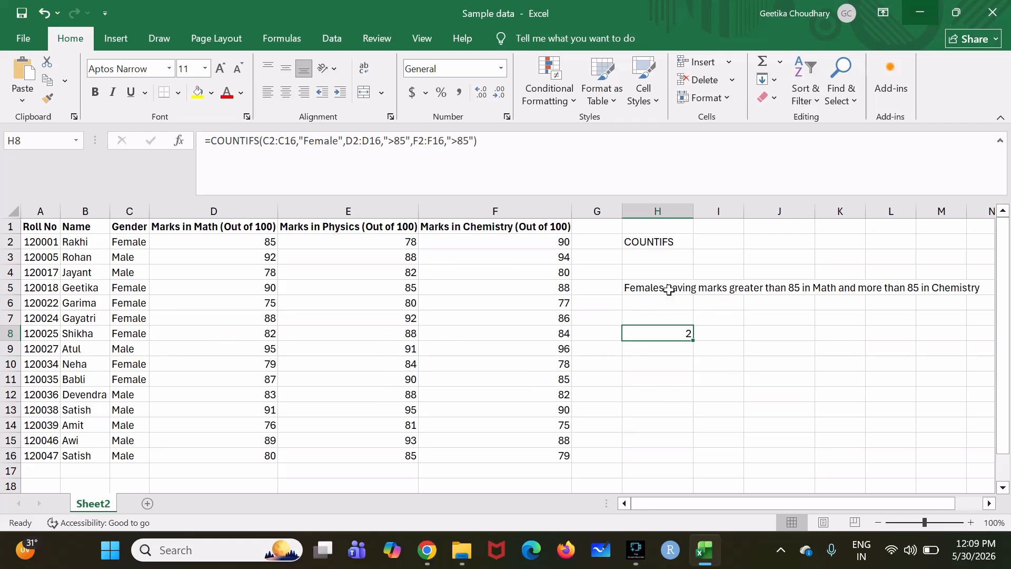
{"action": "left_click", "coordinate": [636, 289]}
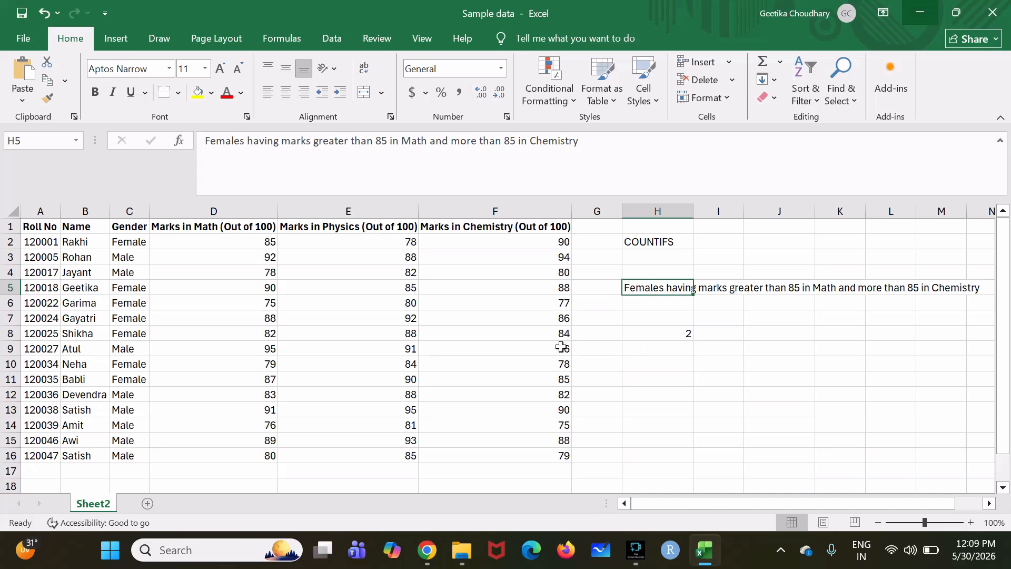
{"action": "left_click", "coordinate": [679, 333]}
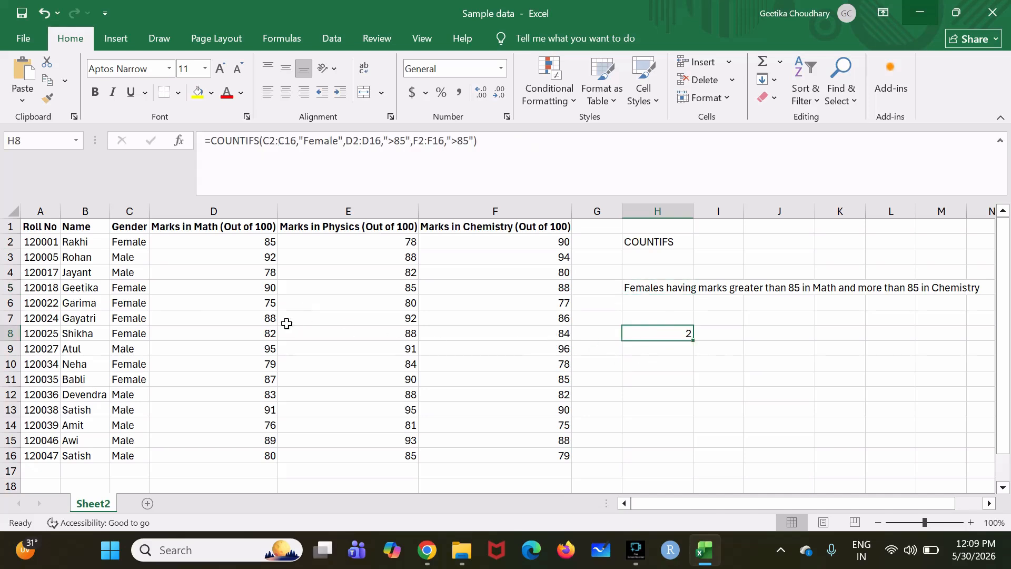
- Check the female students' rows against the over-85 conditions for Math and Chemistry marks to verify the COUNTIFS count
{"action": "left_click_drag", "start_coordinate": [132, 288], "coordinate": [533, 285]}
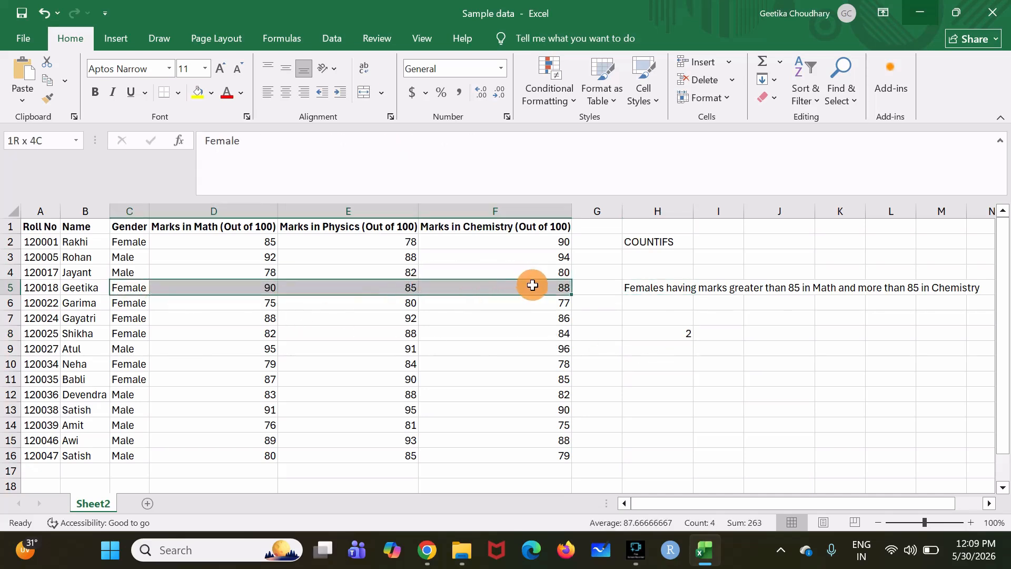
{"action": "left_click_drag", "start_coordinate": [138, 241], "coordinate": [522, 241]}
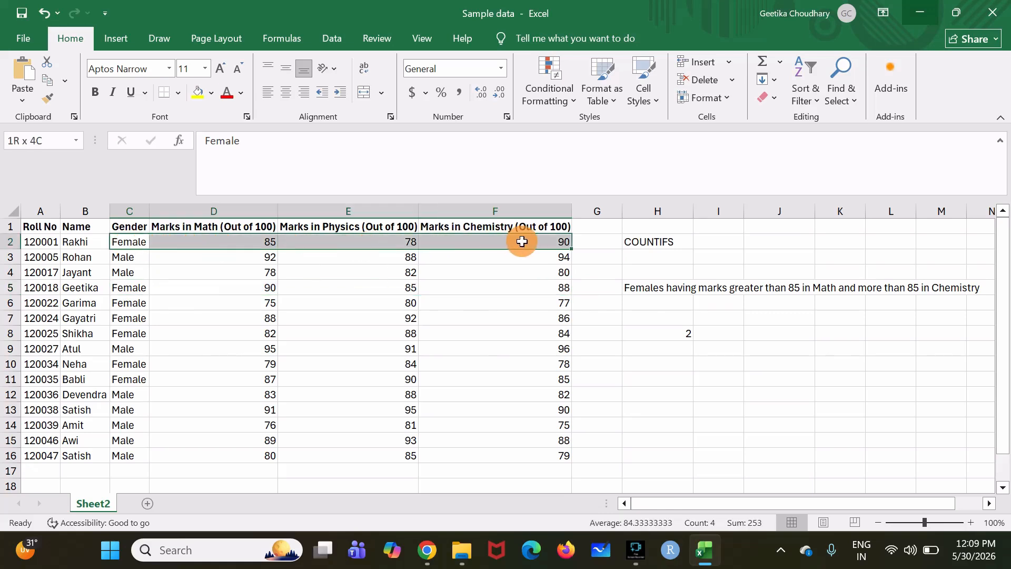
{"action": "left_click_drag", "start_coordinate": [523, 241], "coordinate": [523, 241]}
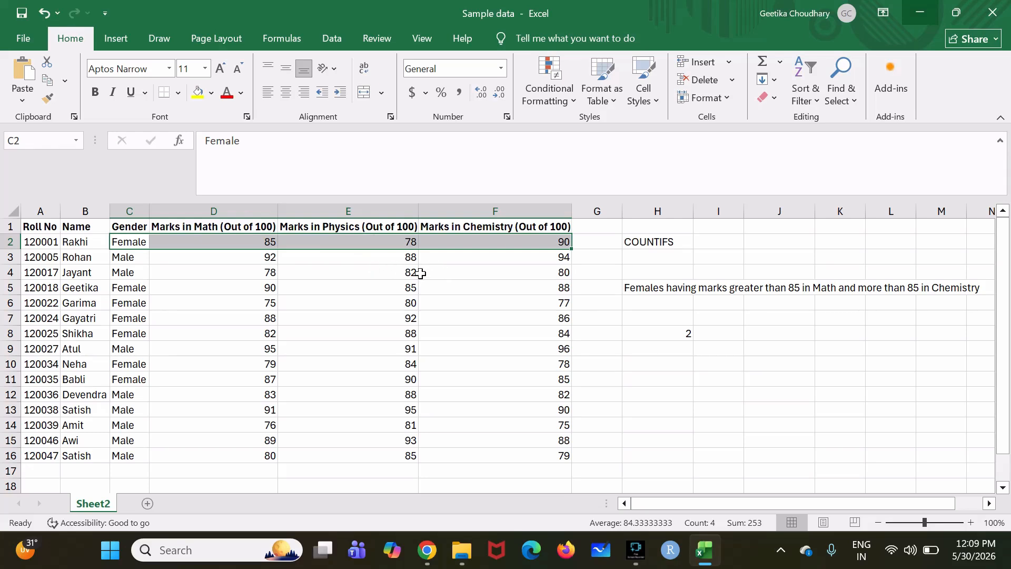
{"action": "left_click", "coordinate": [113, 289]}
{"action": "left_click_drag", "start_coordinate": [113, 289], "coordinate": [496, 292]}
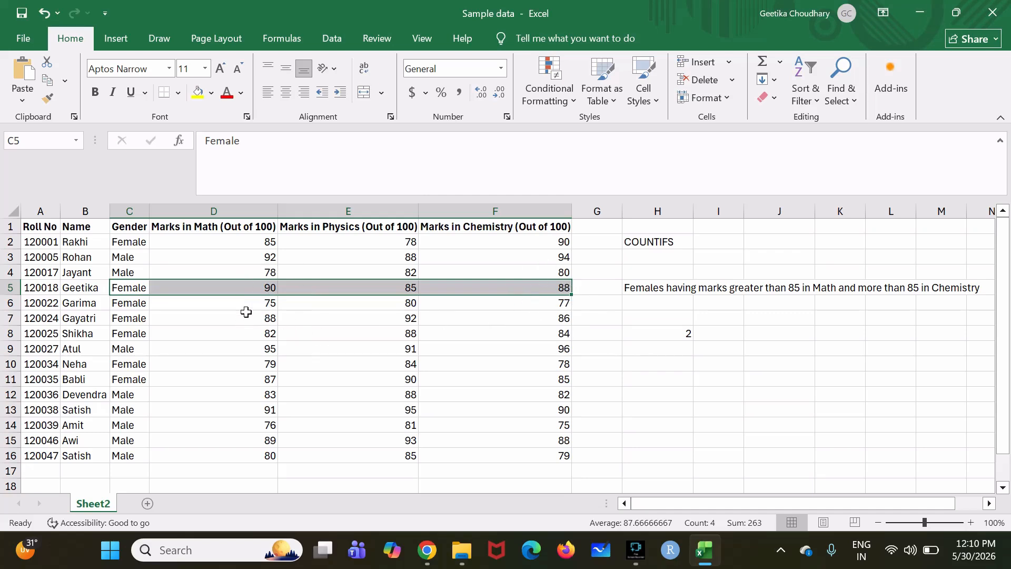
{"action": "left_click_drag", "start_coordinate": [270, 304], "coordinate": [537, 298]}
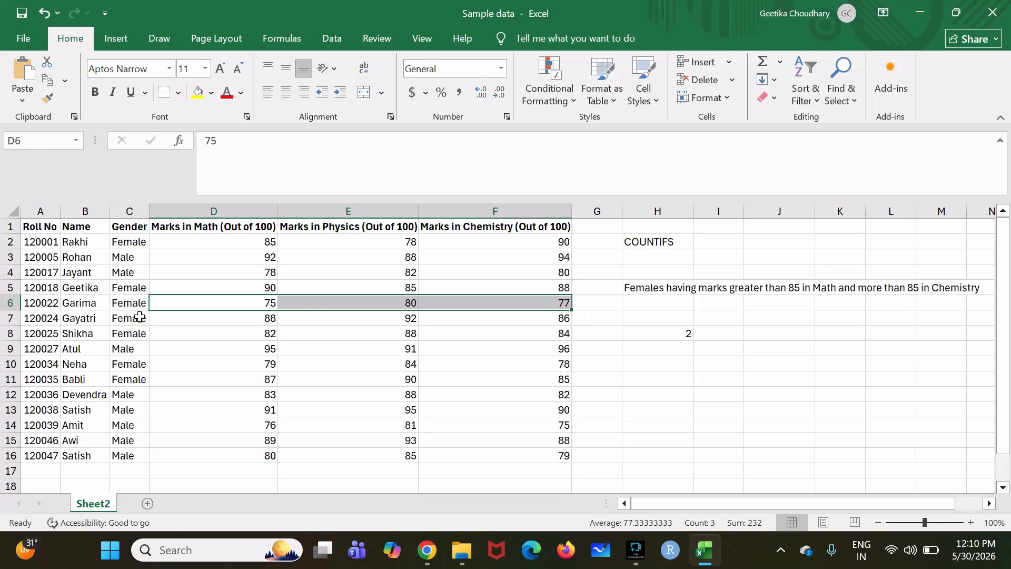
{"action": "left_click_drag", "start_coordinate": [140, 317], "coordinate": [501, 314]}
{"action": "left_click", "coordinate": [226, 336]}
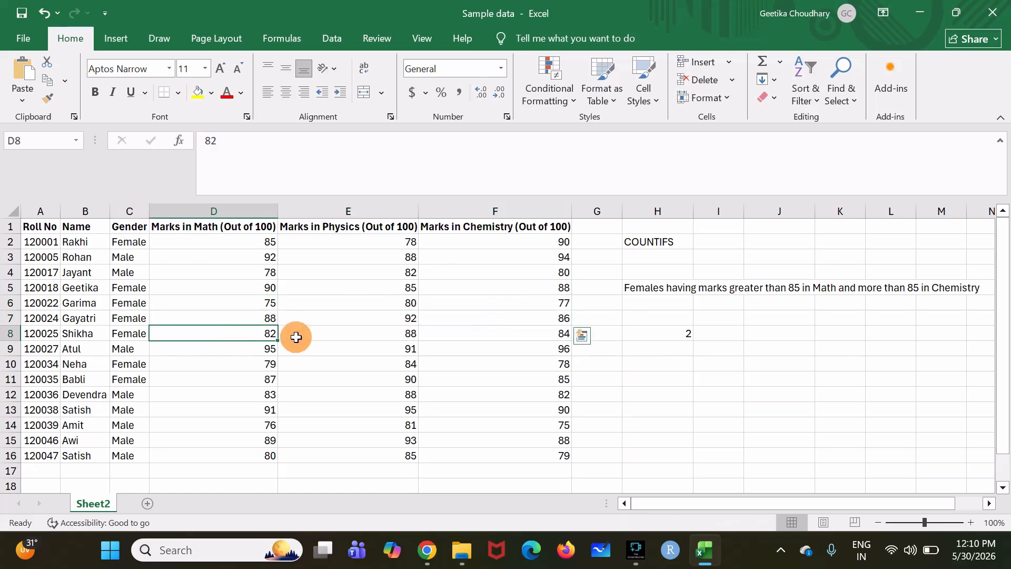
{"action": "left_click_drag", "start_coordinate": [296, 337], "coordinate": [530, 339]}
{"action": "left_click_drag", "start_coordinate": [233, 364], "coordinate": [530, 374]}
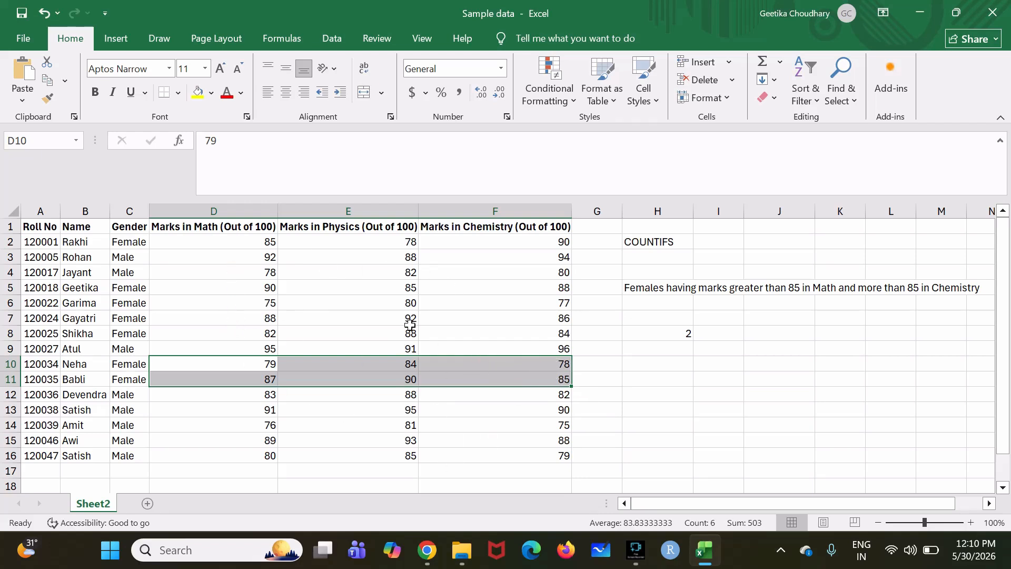
{"action": "left_click", "coordinate": [733, 358]}
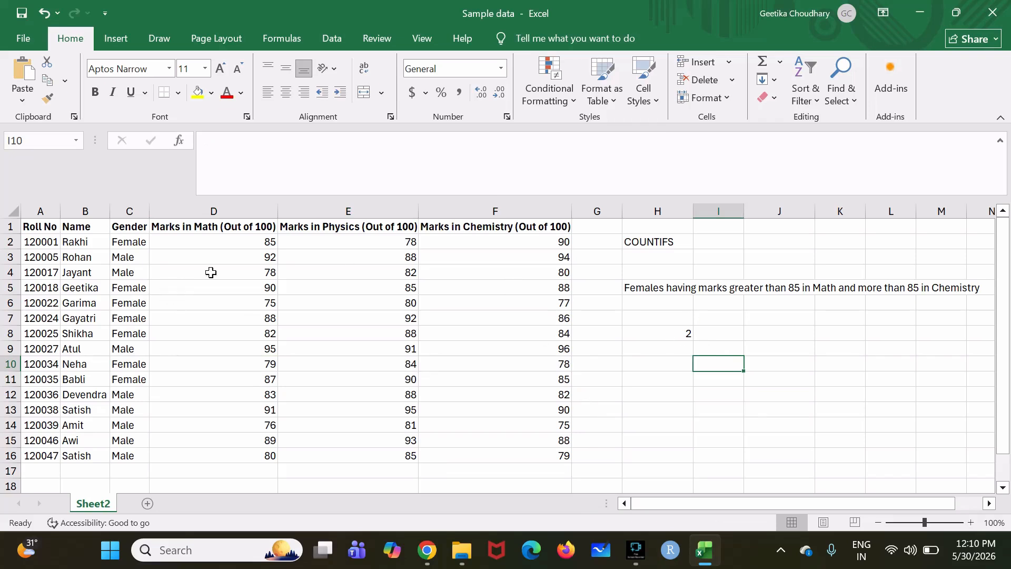